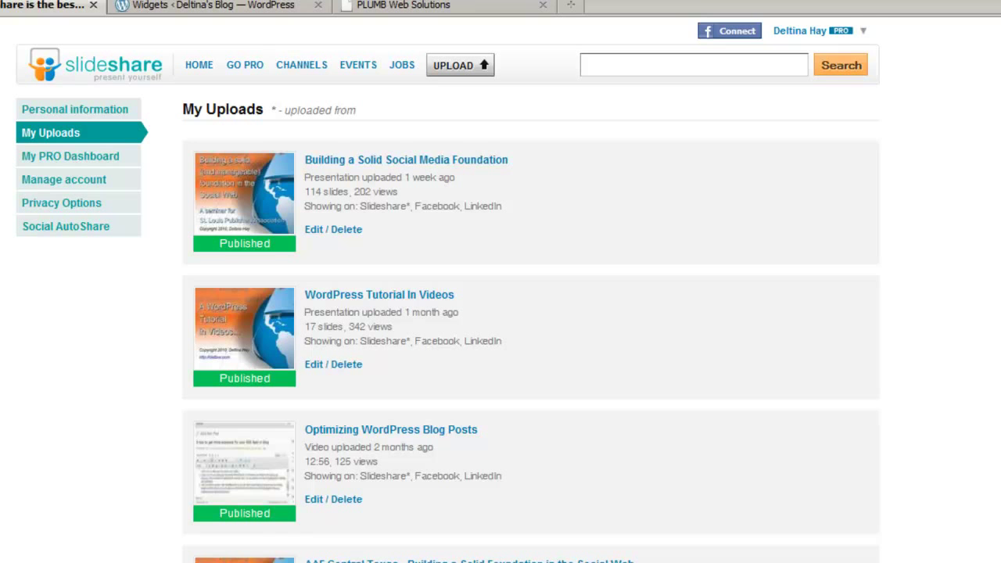
Open SlideShare's widgets for blogs and display the Mini Badges.
scroll(531, 313, down, 20)
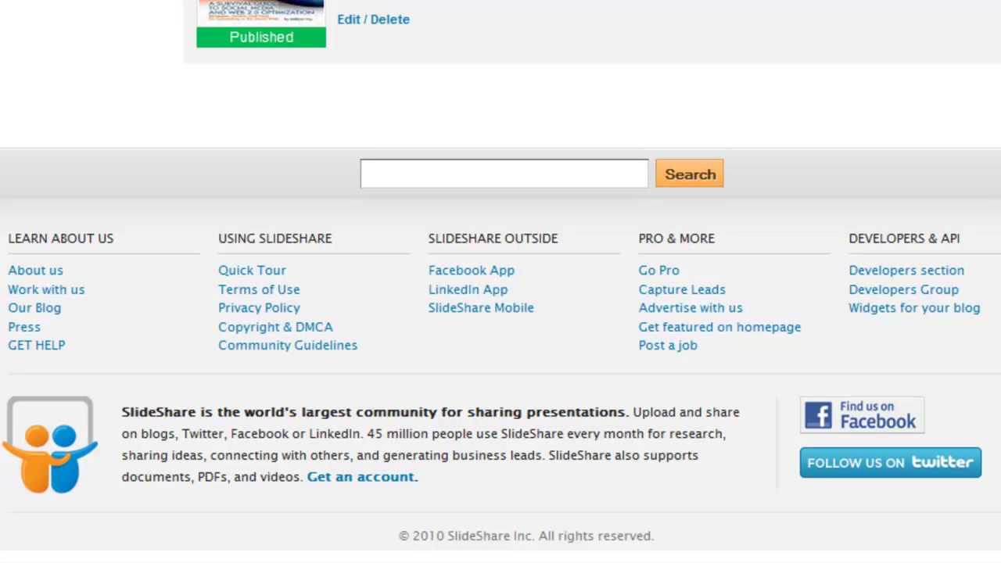
click(929, 313)
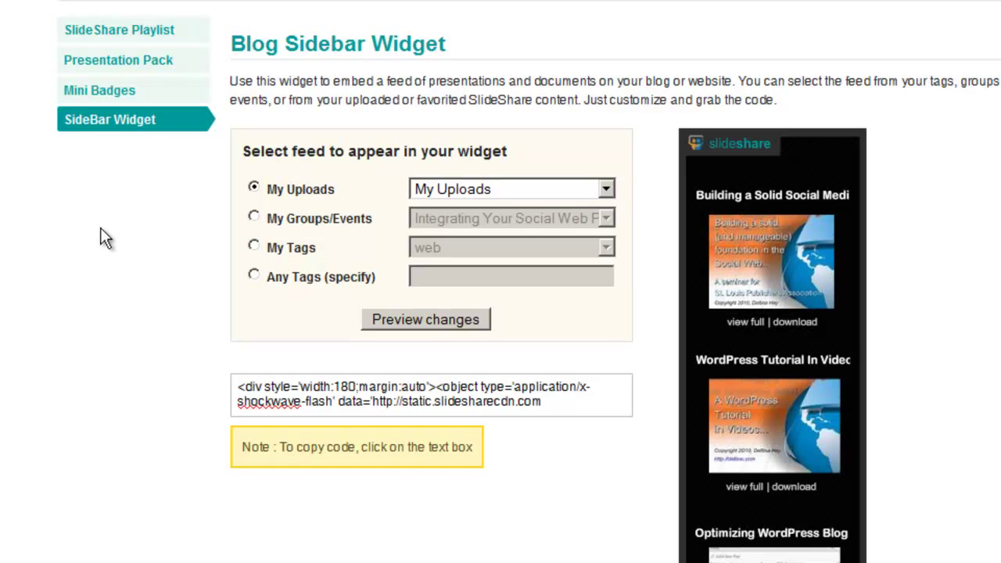
click(120, 100)
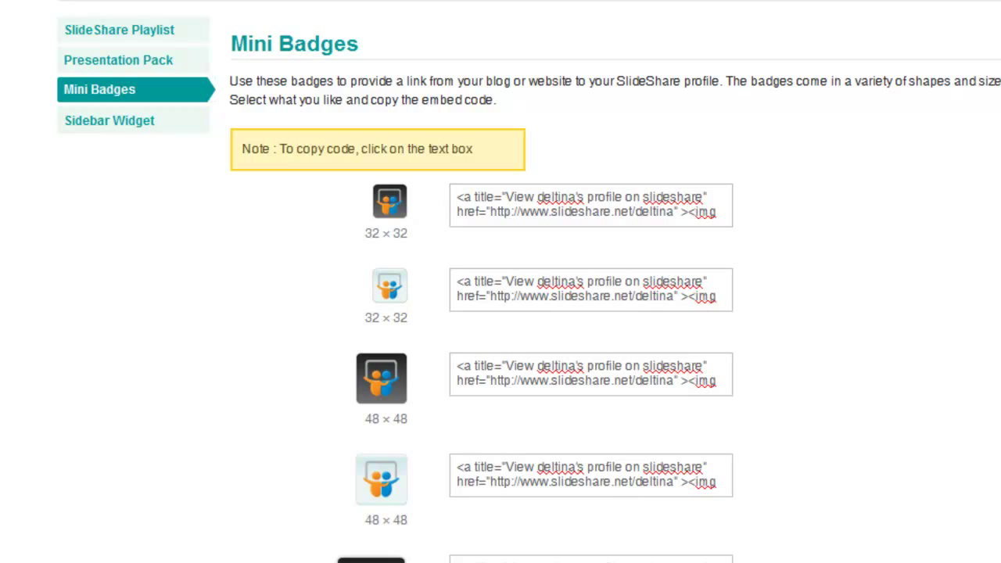
Copy the embed code of the dark 160 × 33 "My slideshare profile" badge.
scroll(501, 281, down, 3)
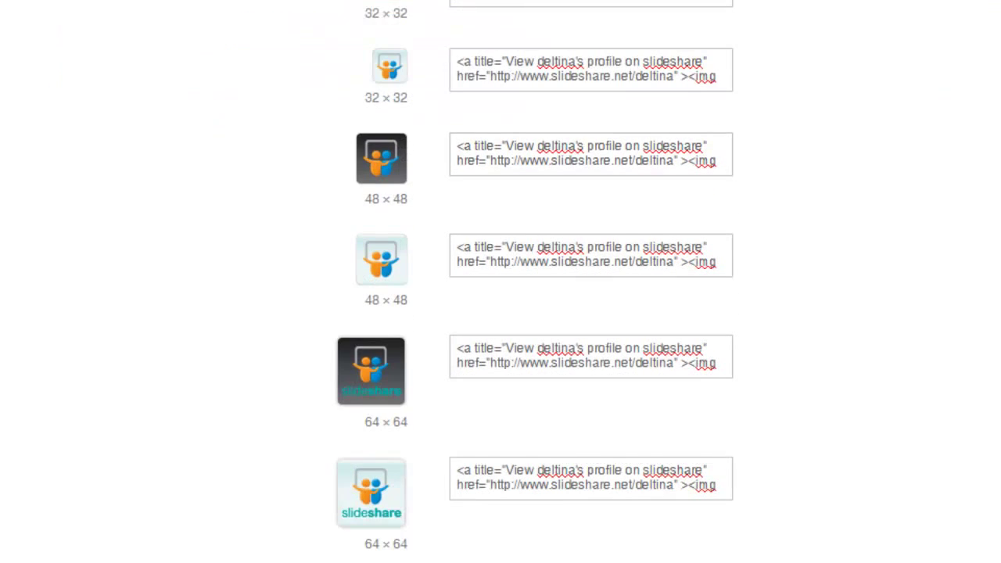
scroll(501, 281, down, 3)
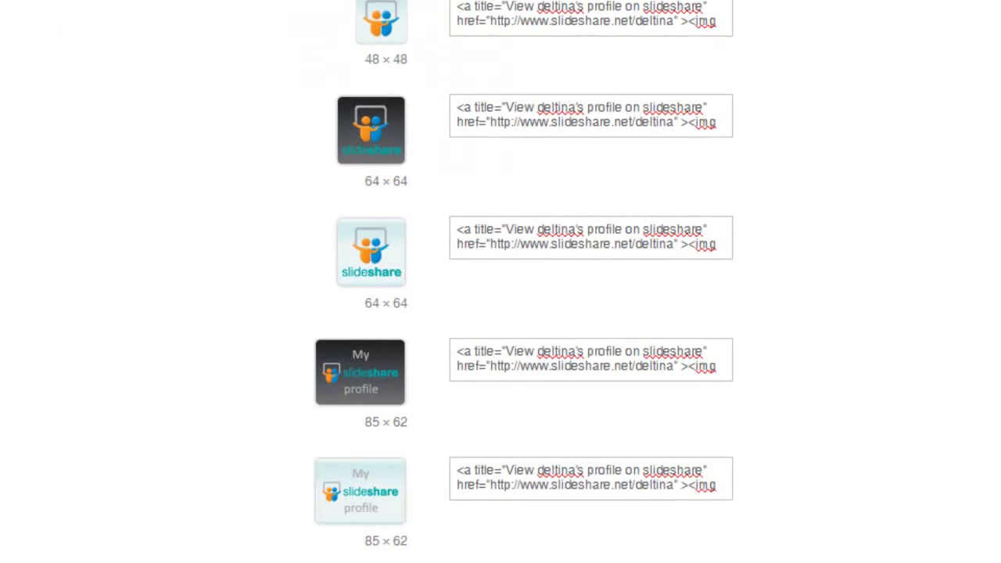
scroll(500, 281, down, 5)
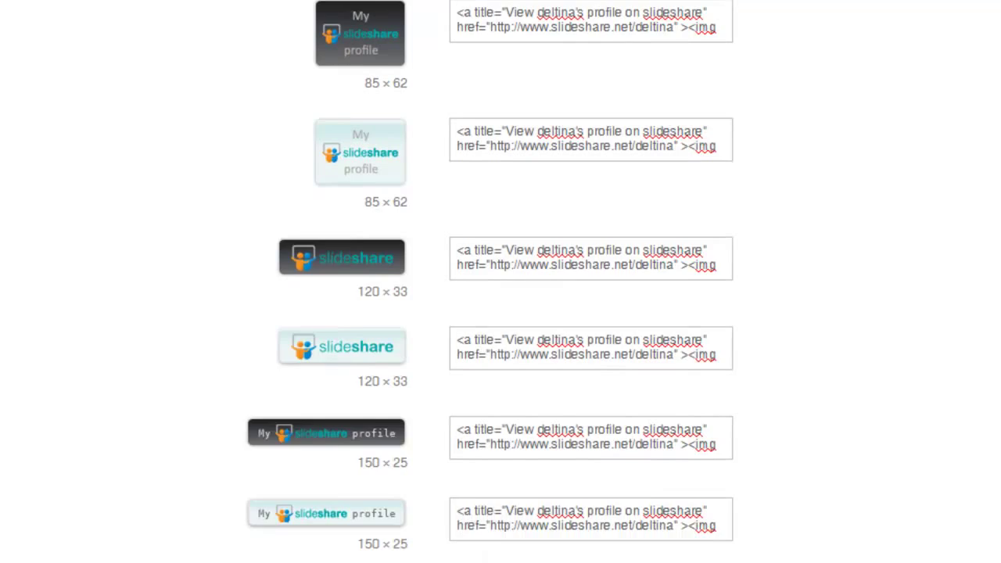
scroll(26, 137, down, 3)
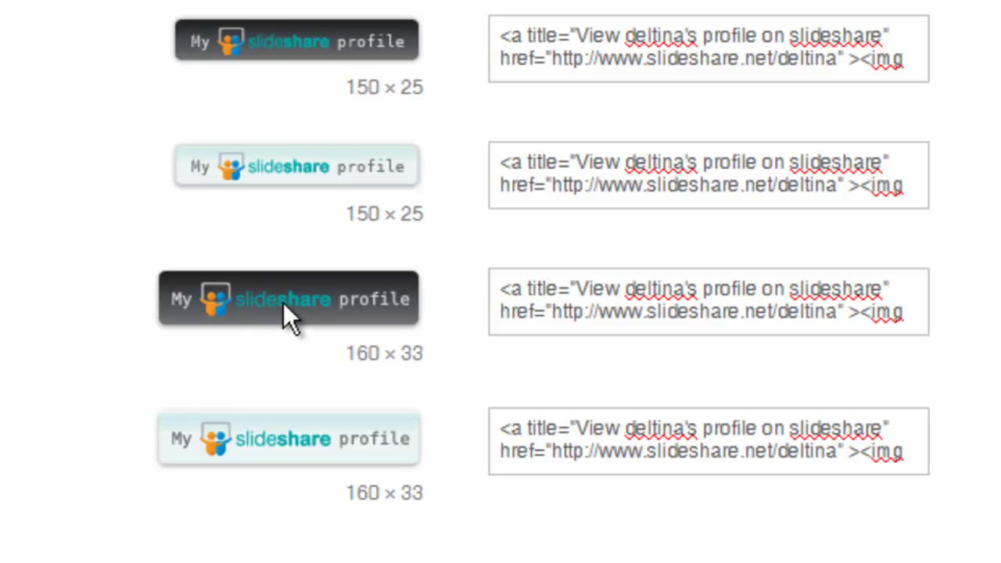
click(635, 290)
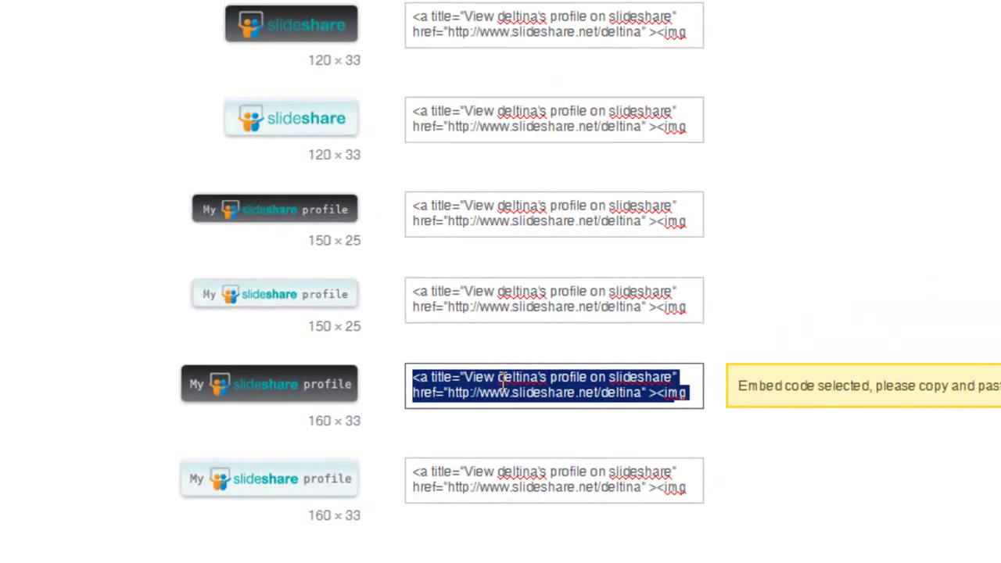
right_click(502, 380)
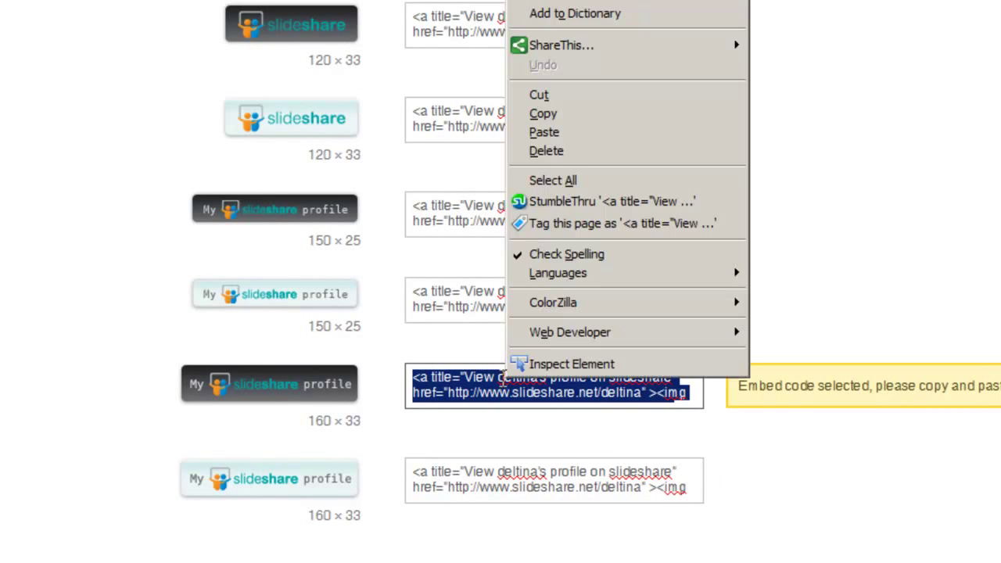
click(527, 115)
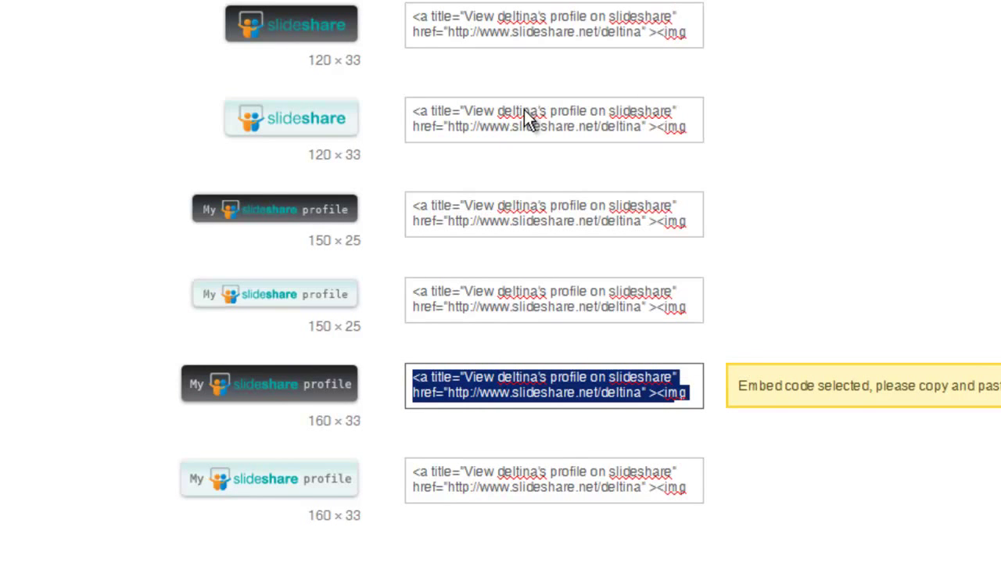
Switch to the WordPress Widgets page and add a Text widget below Blog Posts in the Primary Widget Area.
click(130, 3)
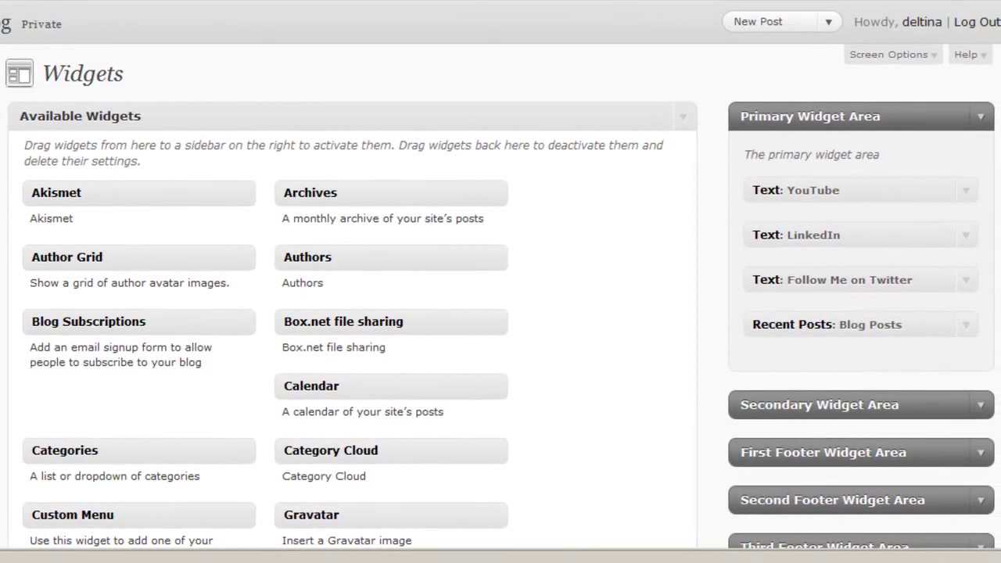
scroll(501, 281, down, 1)
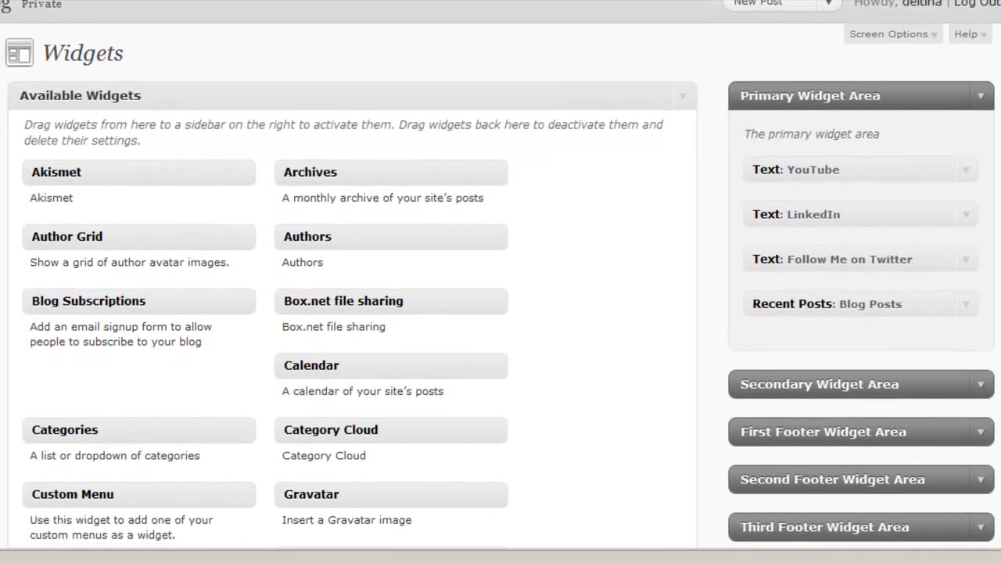
scroll(500, 282, down, 8)
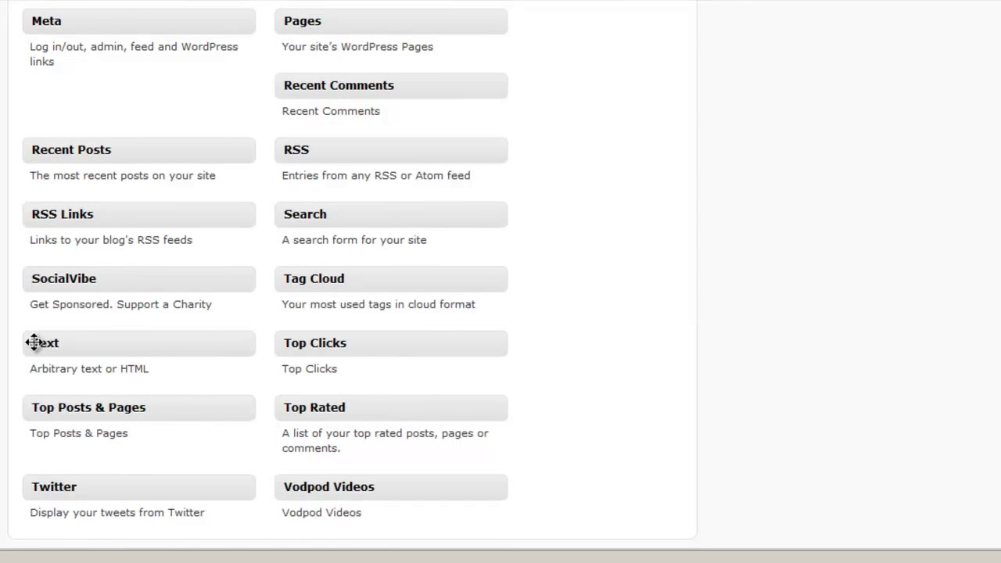
drag(48, 344, 767, 240)
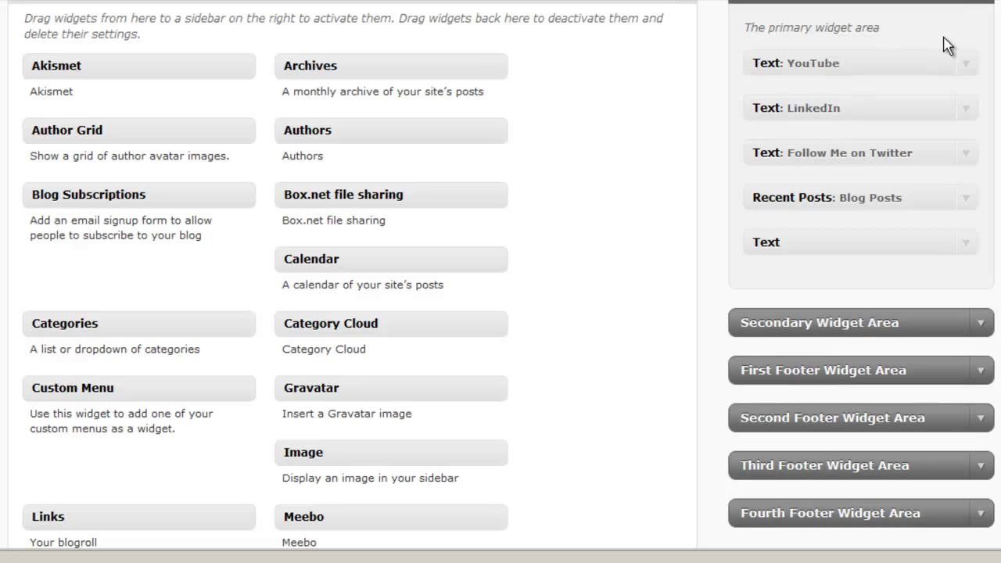
scroll(501, 274, down, 1)
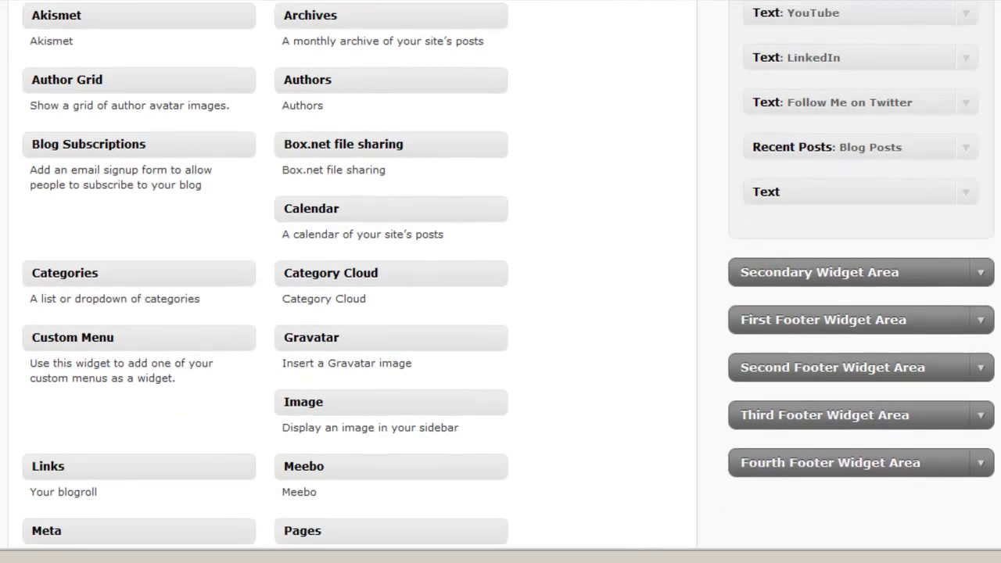
Title the new Text widget "Slideshare", paste the badge embed code as its content, then save and collapse it.
click(967, 196)
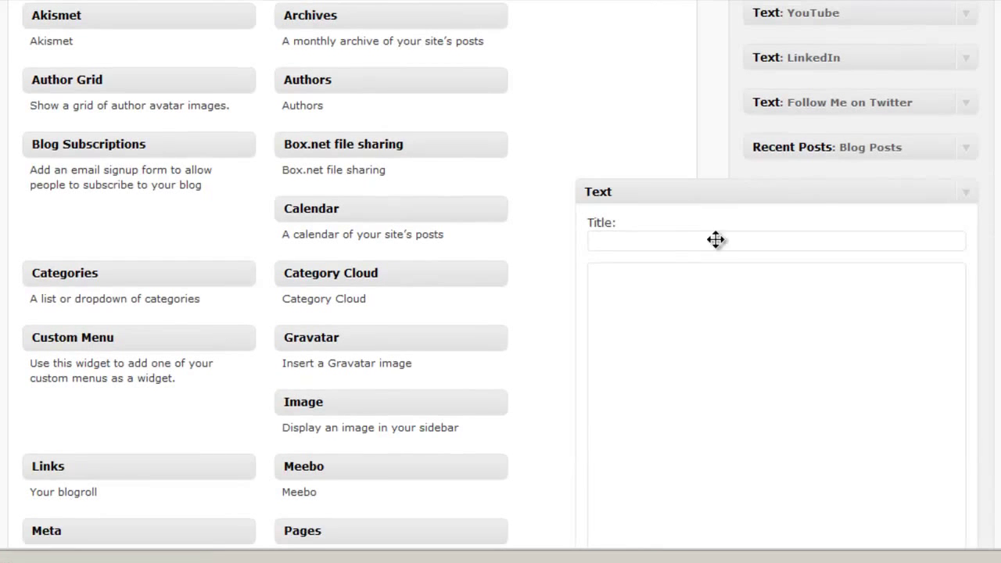
click(669, 242)
text(Slideshare)
key(Tab)
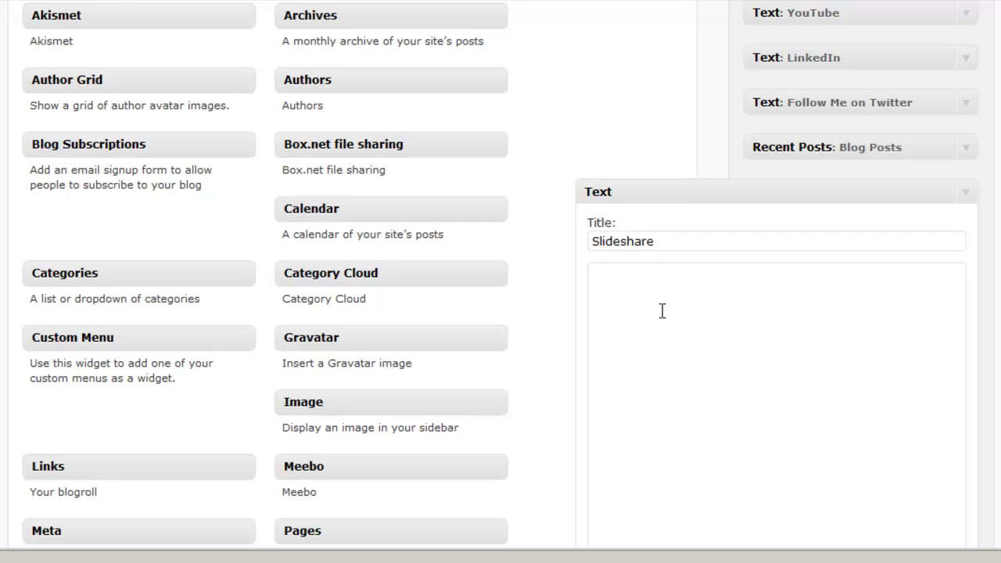
text(<a title="View deltina's profile on slideshare" href="http://www.slideshare.net/deltina" ><img src="http://public.slidesharecdn.com/images/badge160X33px_dark.png" width="160" height="33" alt="View deltina's profile on slideshare" /></a>)
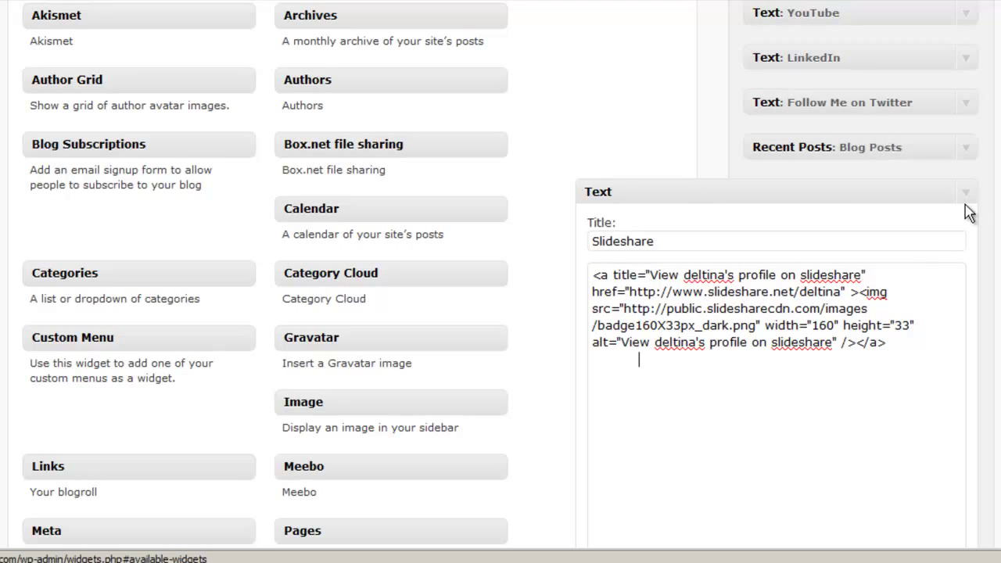
scroll(500, 281, down, 3)
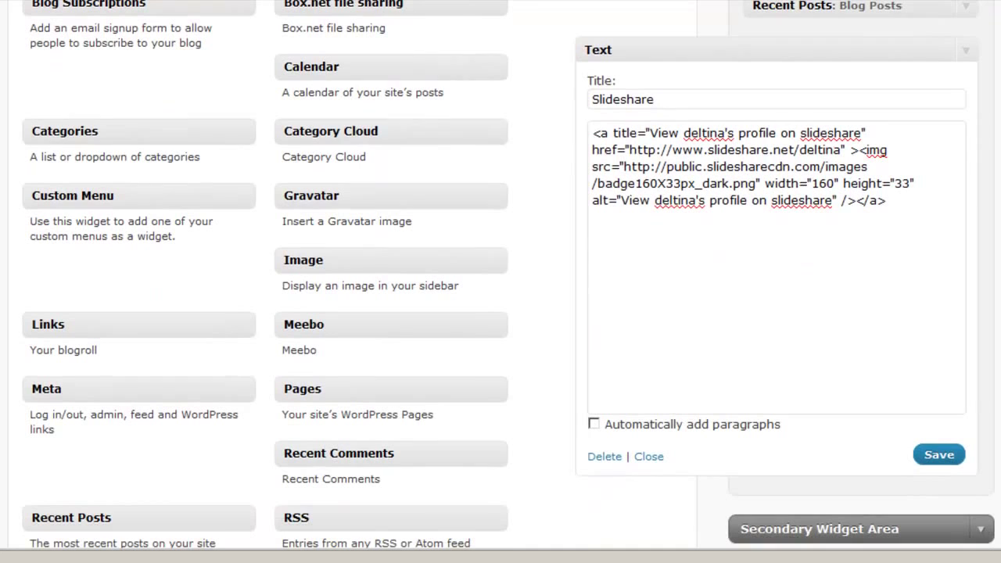
click(939, 457)
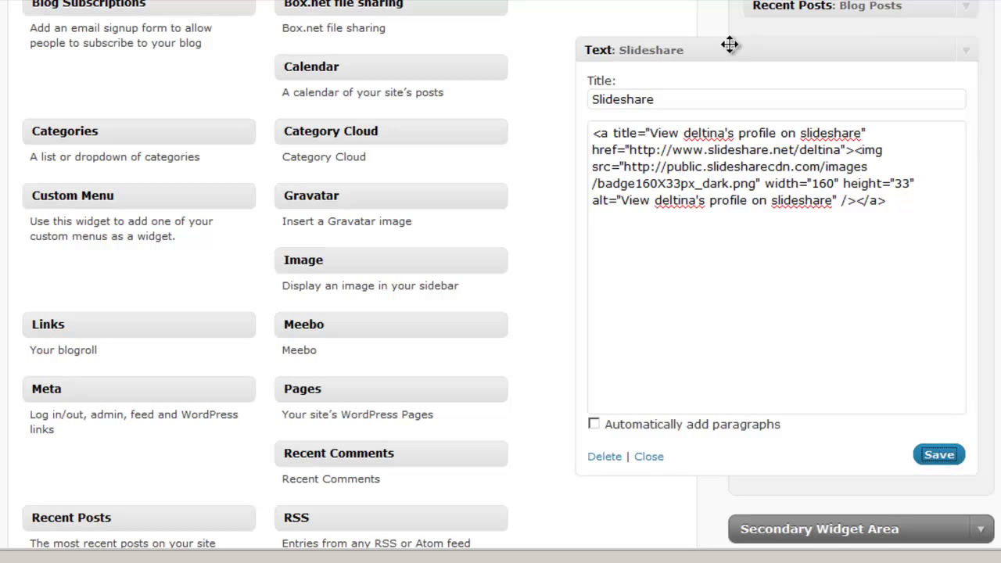
click(967, 51)
Move the Slideshare widget above YouTube in the Primary Widget Area and view the badge on the blog.
scroll(500, 282, up, 5)
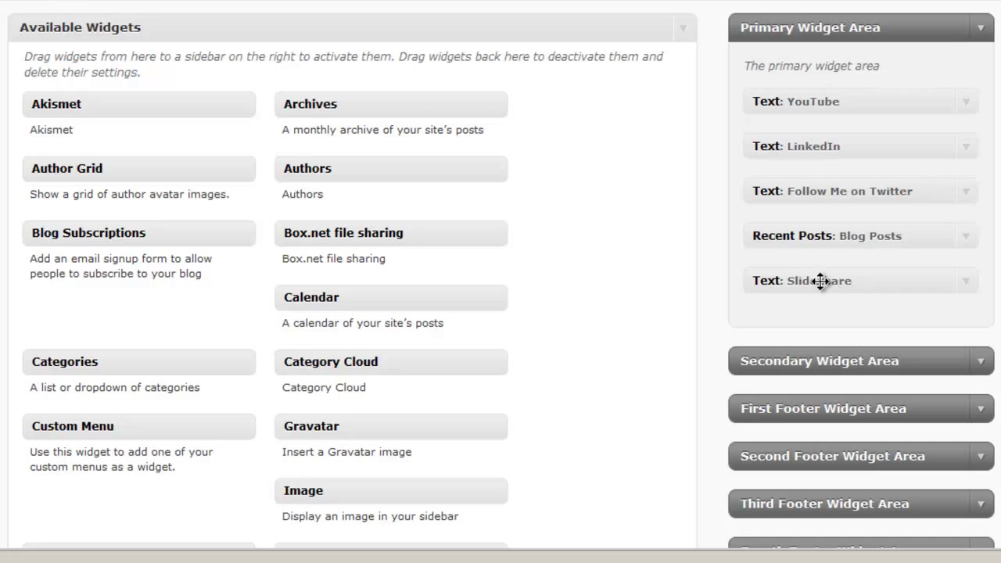
drag(820, 282, 837, 98)
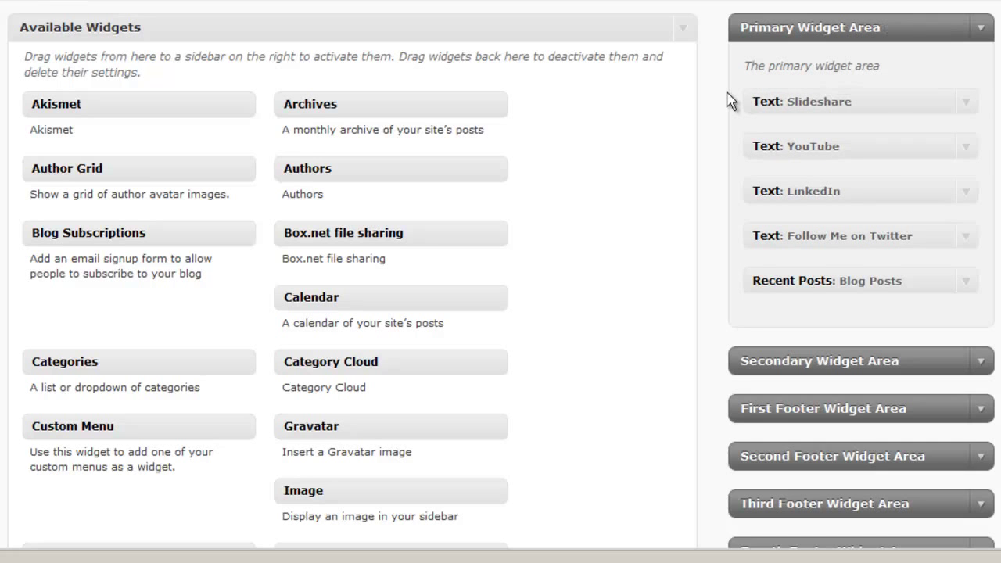
scroll(501, 281, up, 2)
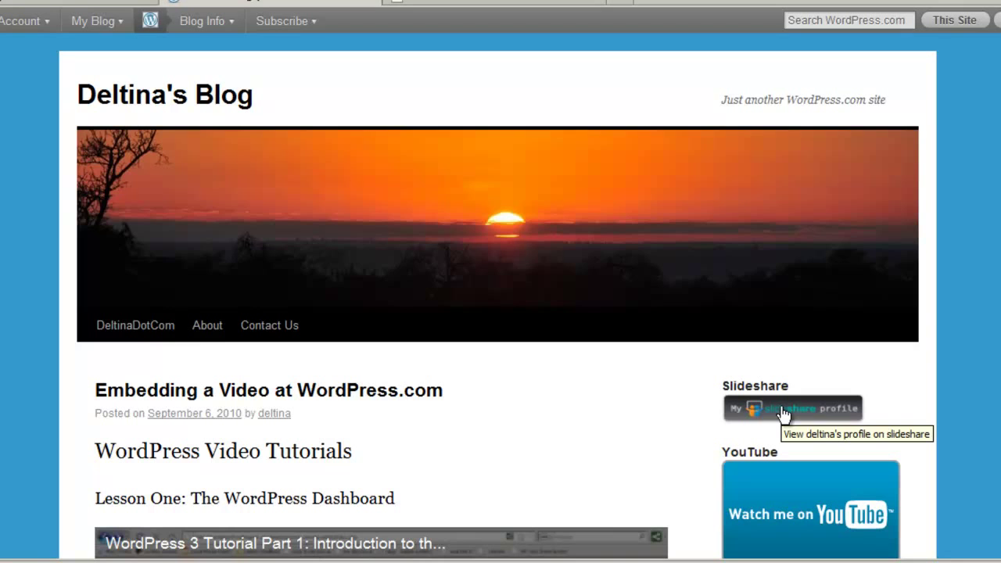
Switch to the PLUMB Web Solutions page and examine the social badges in its sidebar.
click(451, 3)
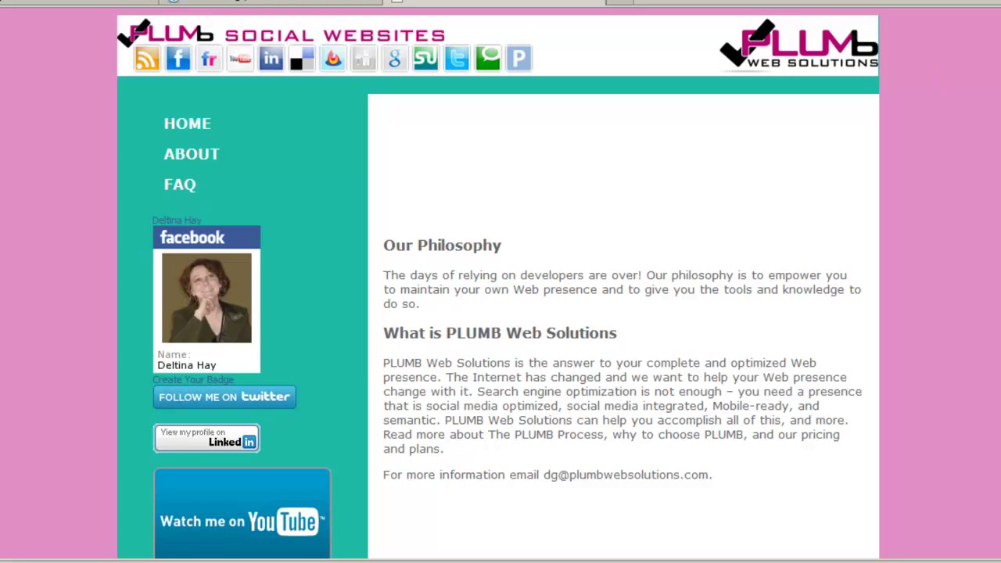
scroll(498, 313, down, 3)
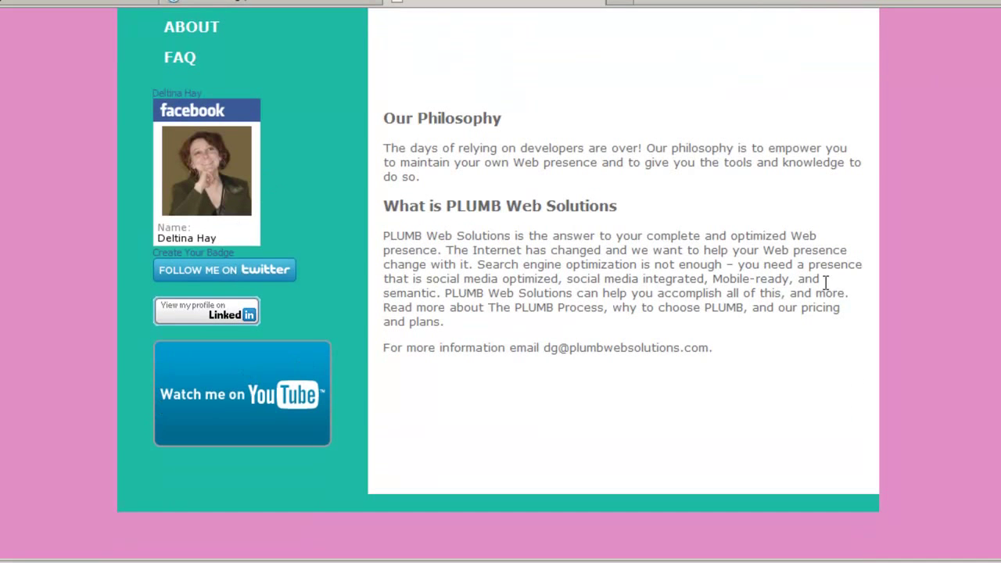
scroll(498, 313, up, 3)
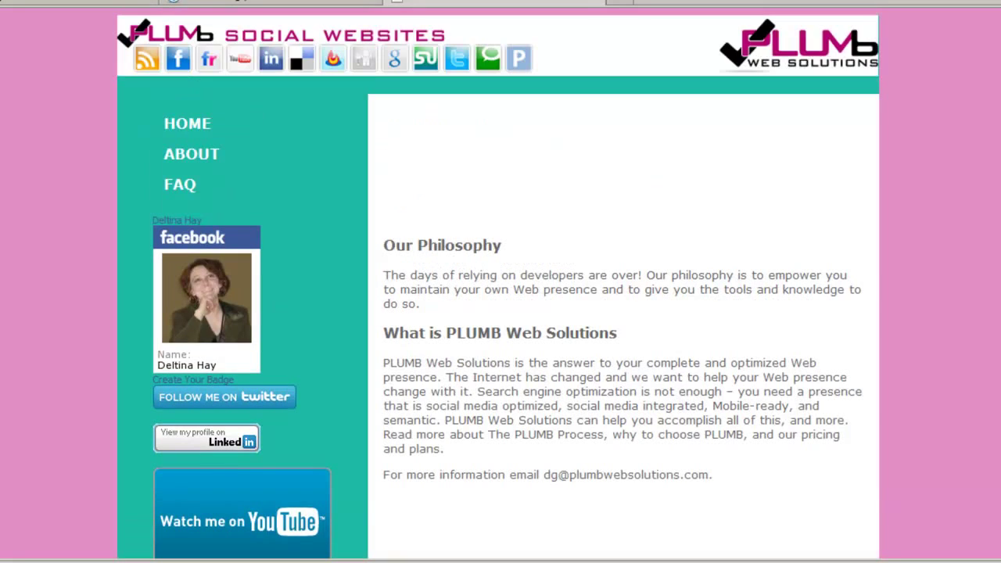
Switch to the HTML editor with the PLUMB Web Solutions page and select the YouTube badge to locate its code.
key(alt+F4)
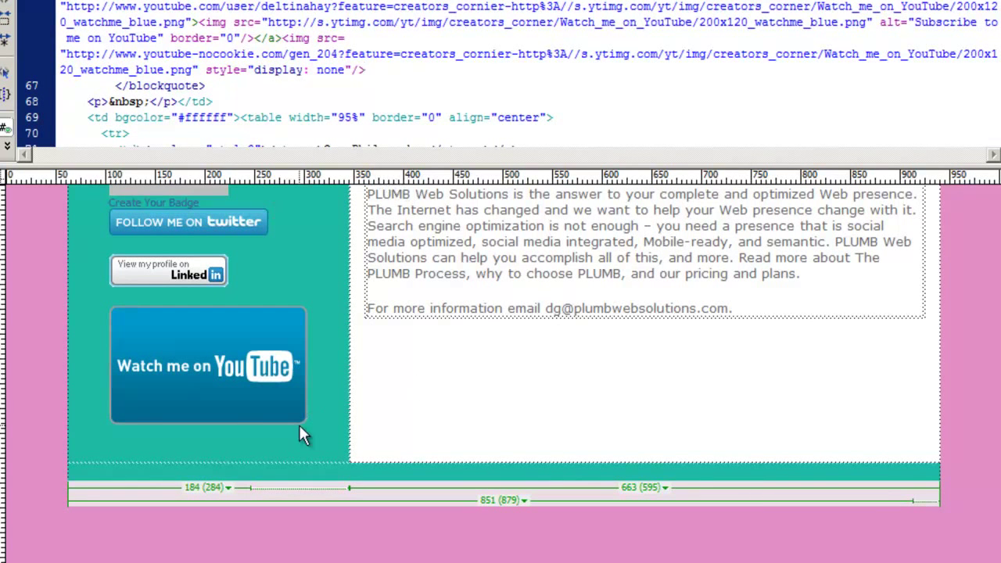
click(34, 384)
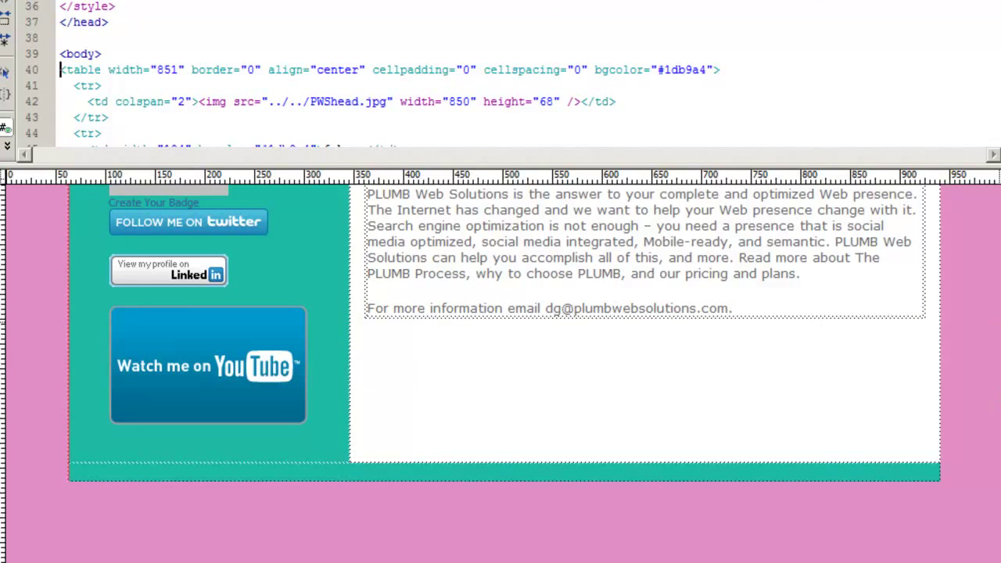
scroll(1000, 368, up, 2)
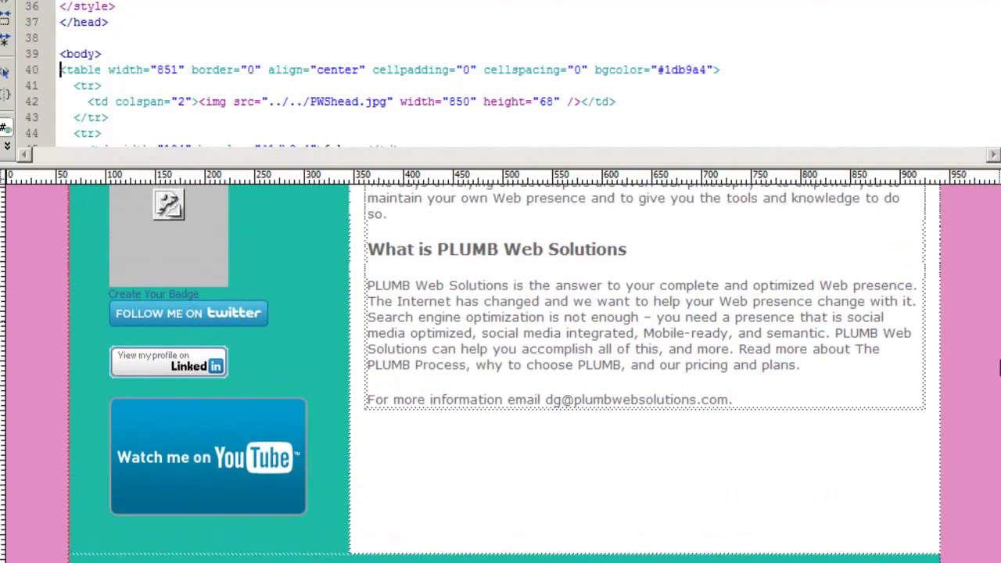
click(161, 460)
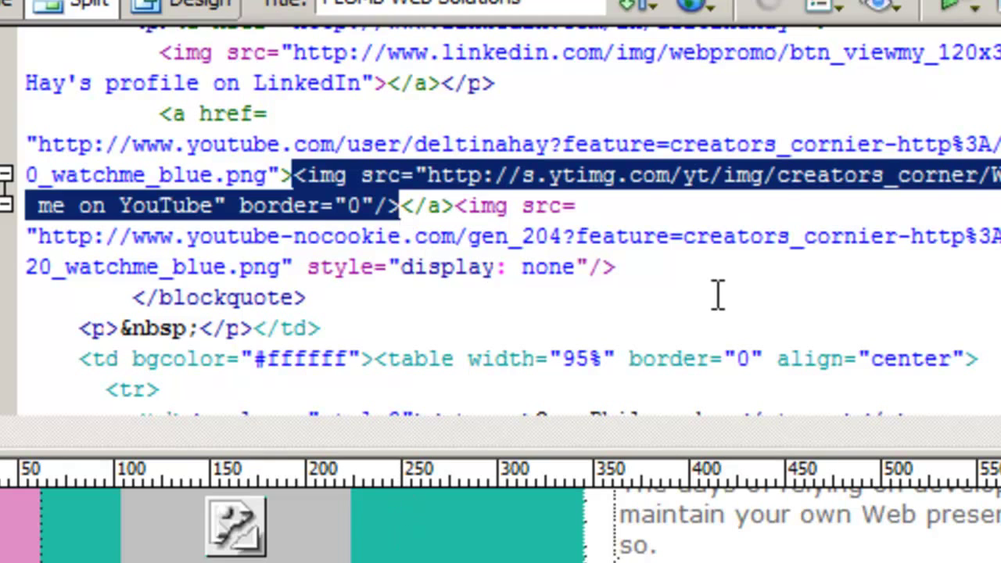
Paste the SlideShare badge code on a new line after the YouTube badge code, update the design view, and select the new badge.
click(648, 270)
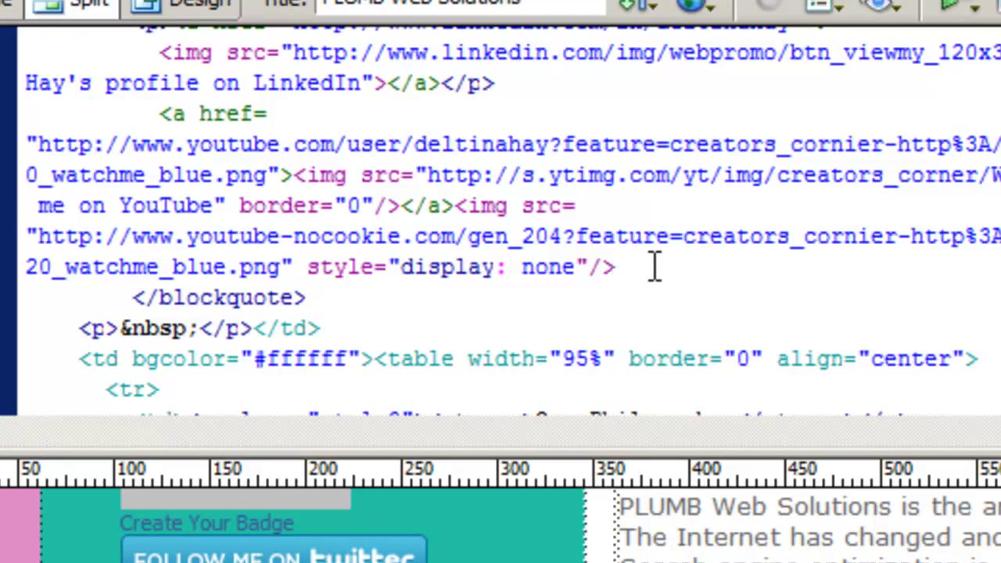
key(Return)
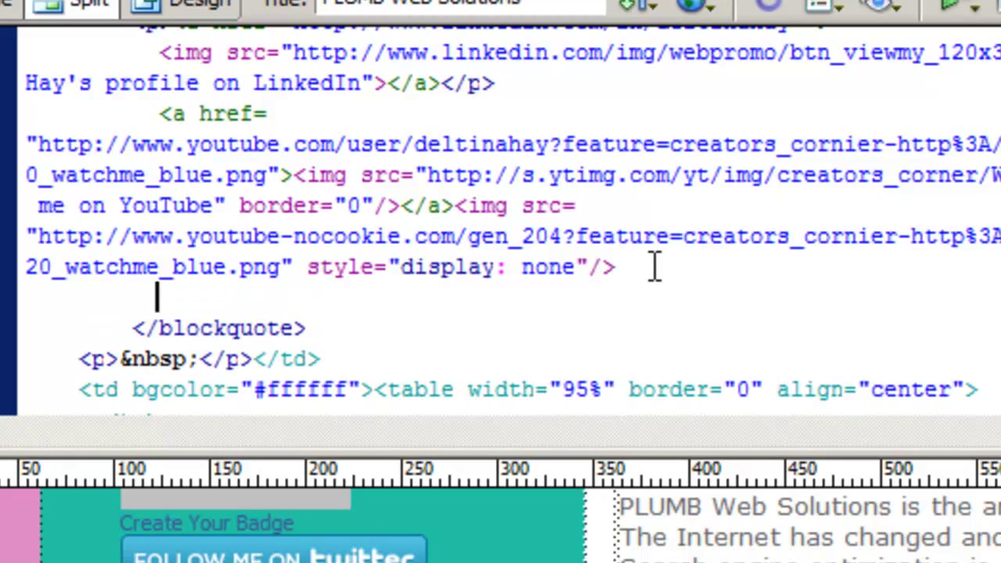
key(ctrl+v)
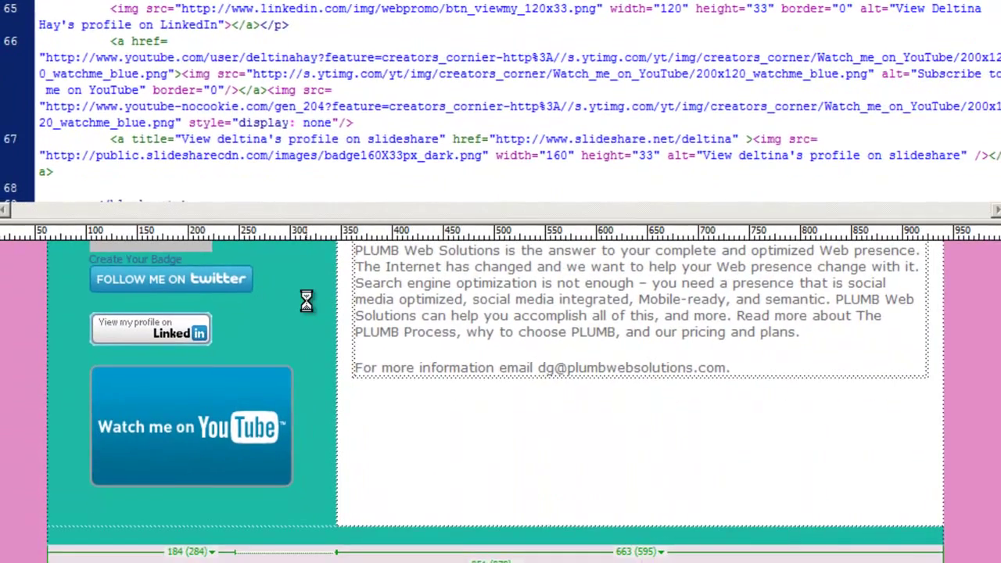
click(306, 300)
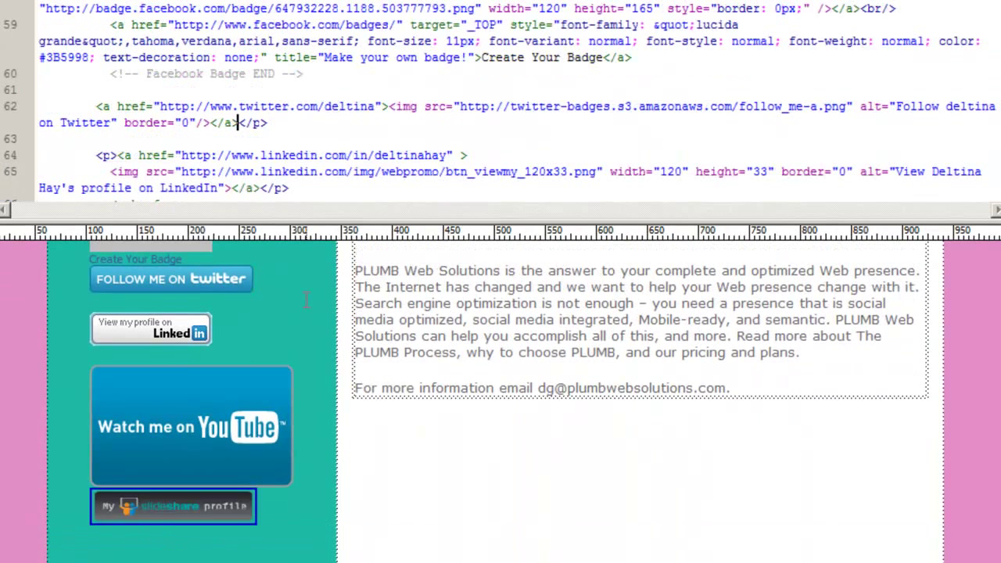
click(124, 501)
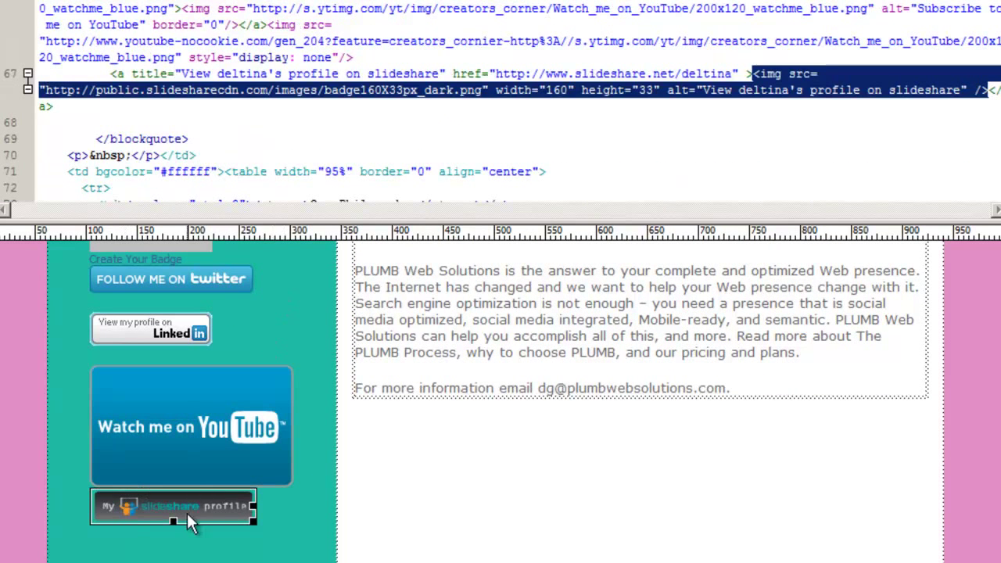
Set the SlideShare badge image's border to 0 and add a paragraph break between the YouTube and SlideShare badges.
click(95, 139)
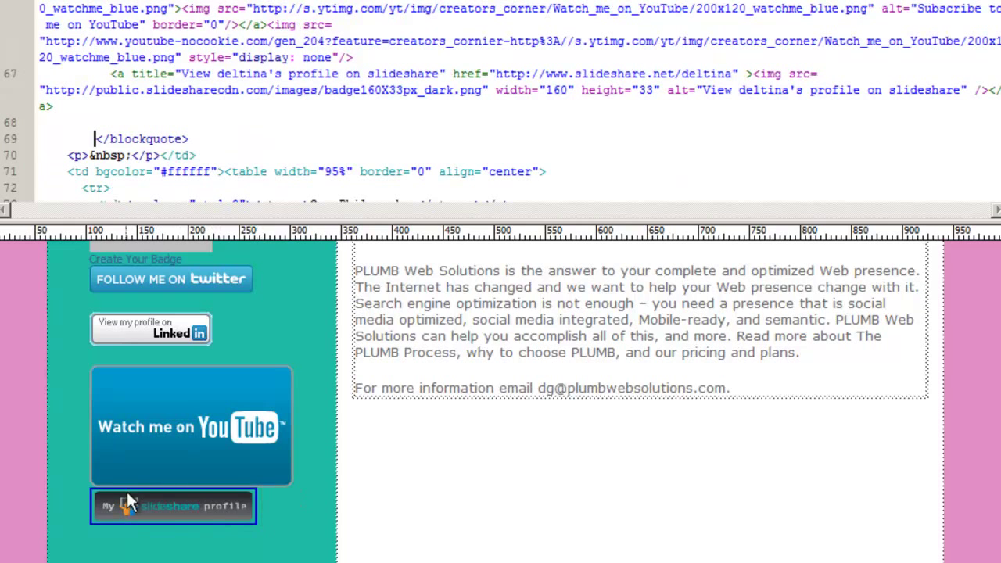
click(227, 508)
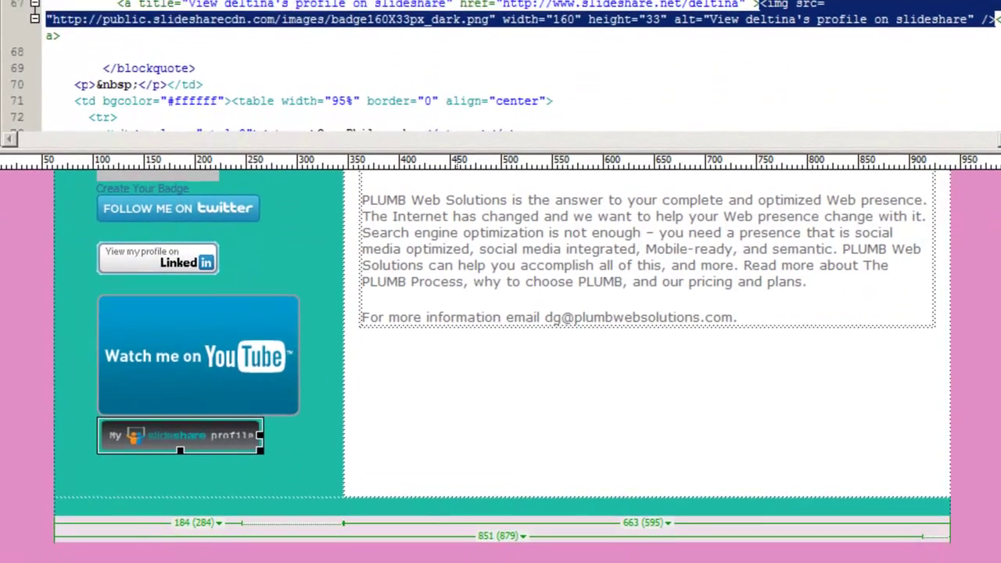
click(505, 553)
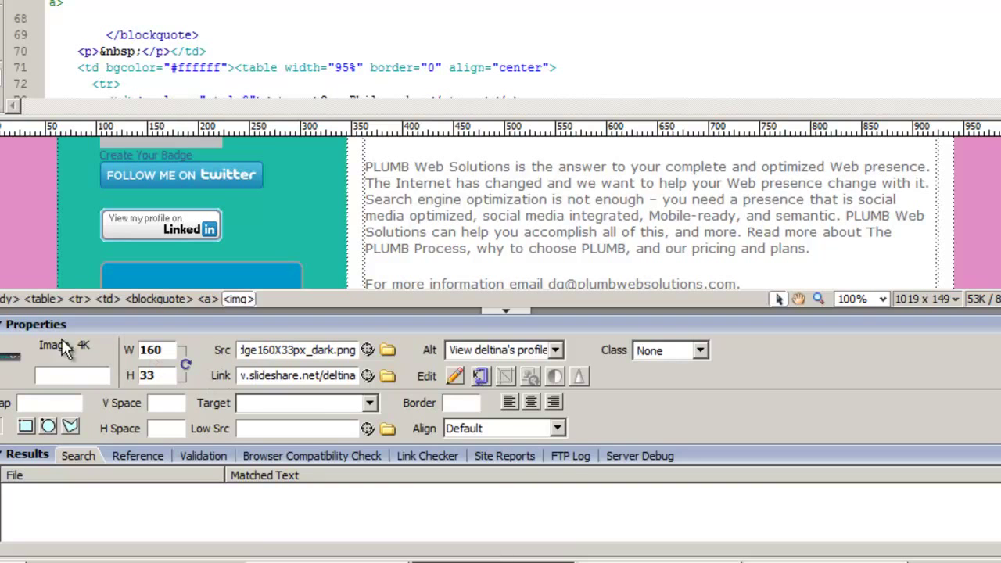
click(460, 400)
text(0)
click(508, 311)
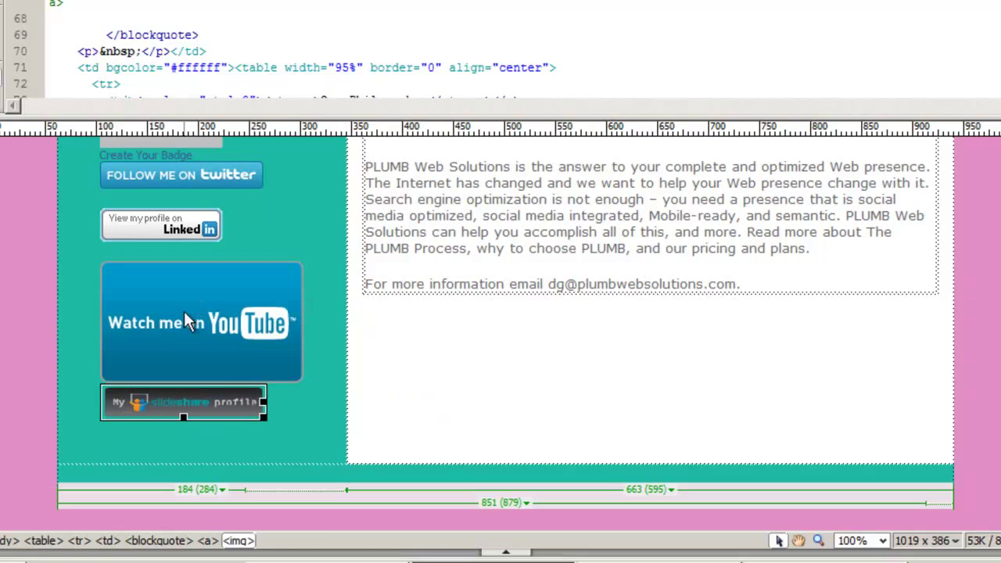
click(332, 421)
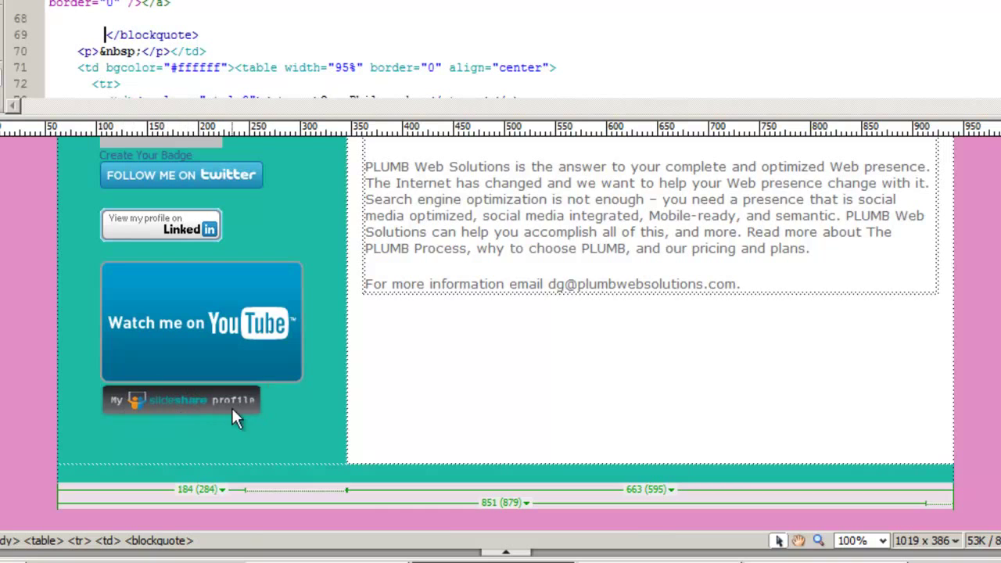
click(309, 375)
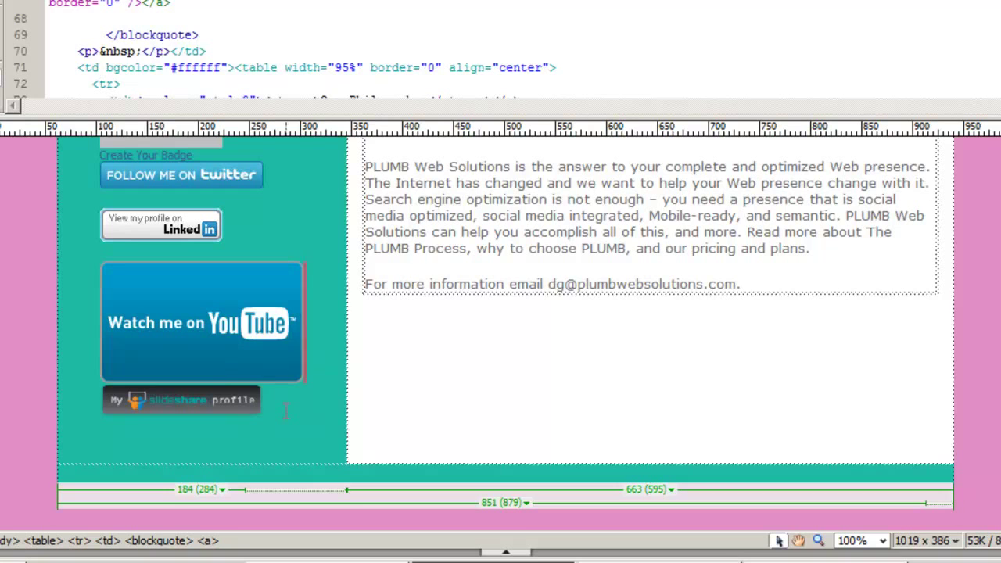
key(Return)
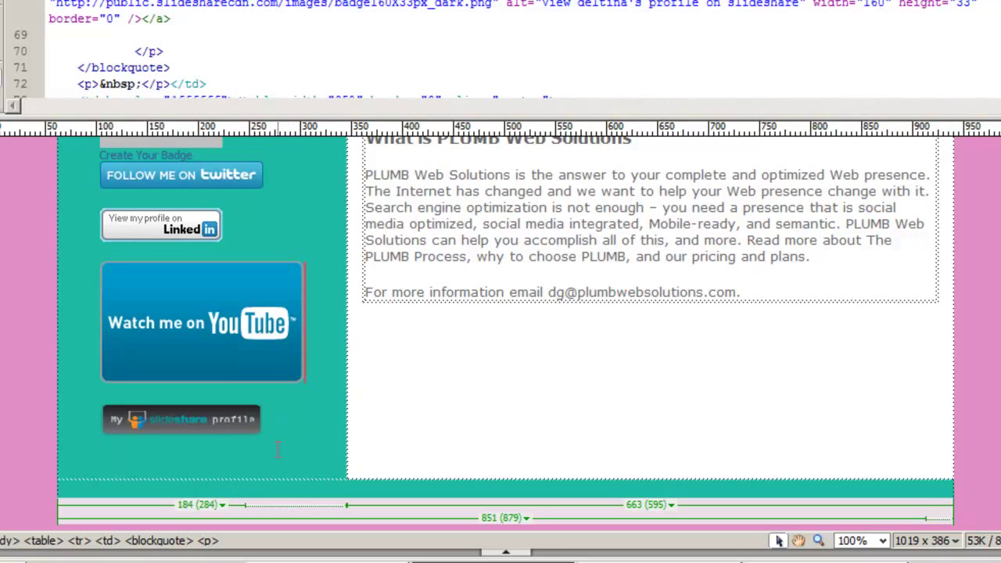
Save the changes to PWSmock and preview the page in the browser to check the SlideShare badge in the sidebar.
key(ctrl+w)
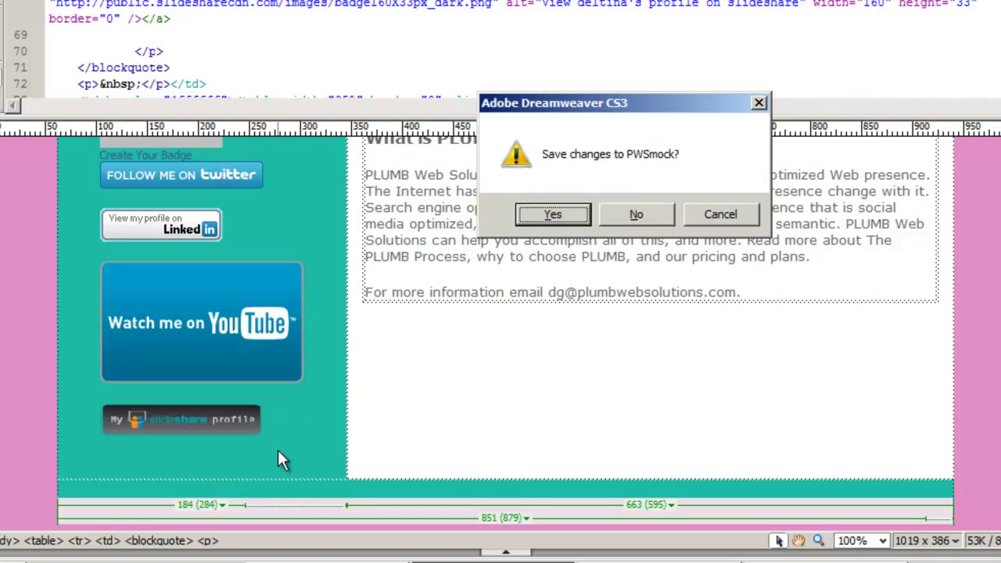
click(537, 220)
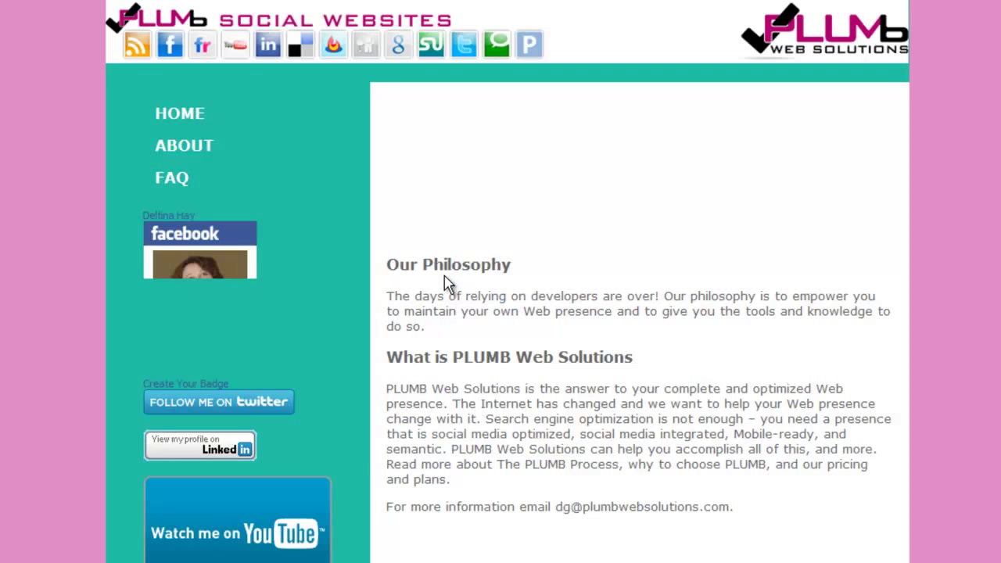
scroll(507, 282, down, 3)
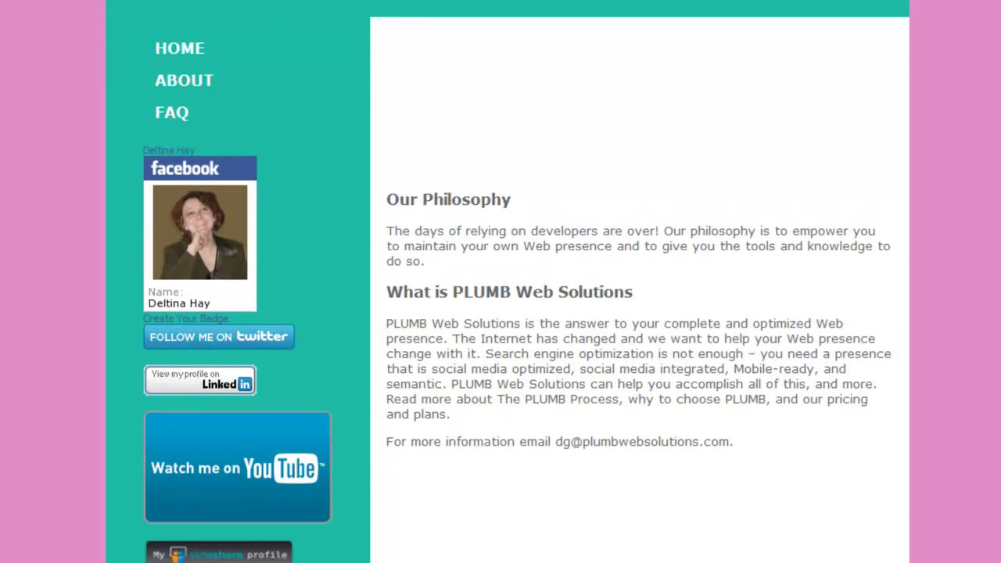
scroll(507, 282, down, 1)
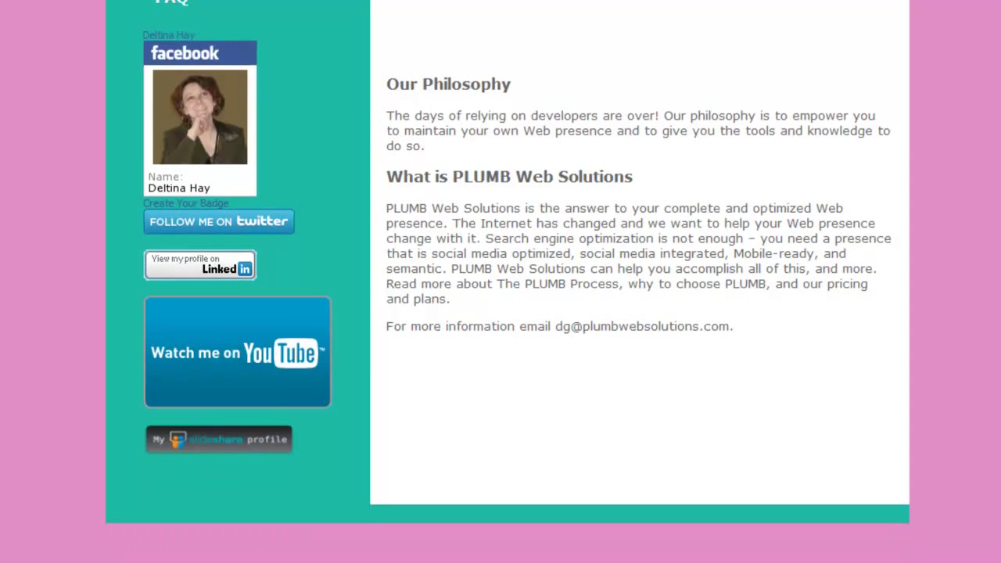